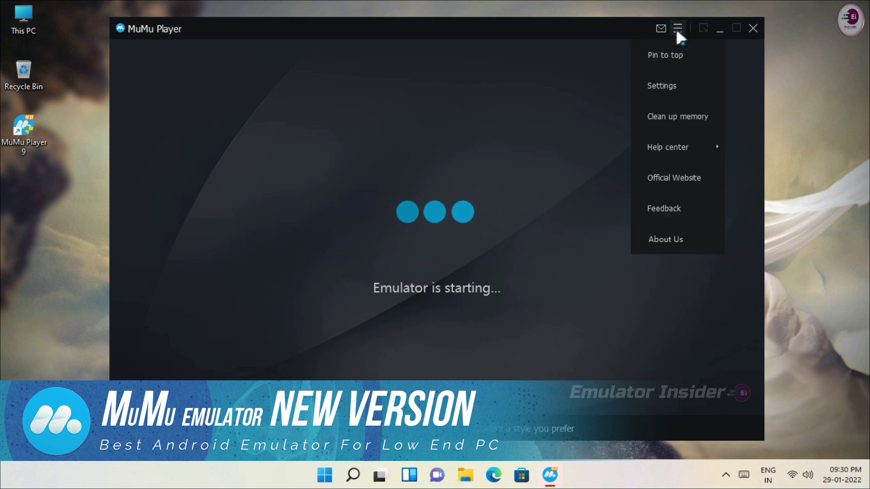
# Check the emulator's About information and the Android version in the tablet's About settings.
pyautogui.click(673, 240)
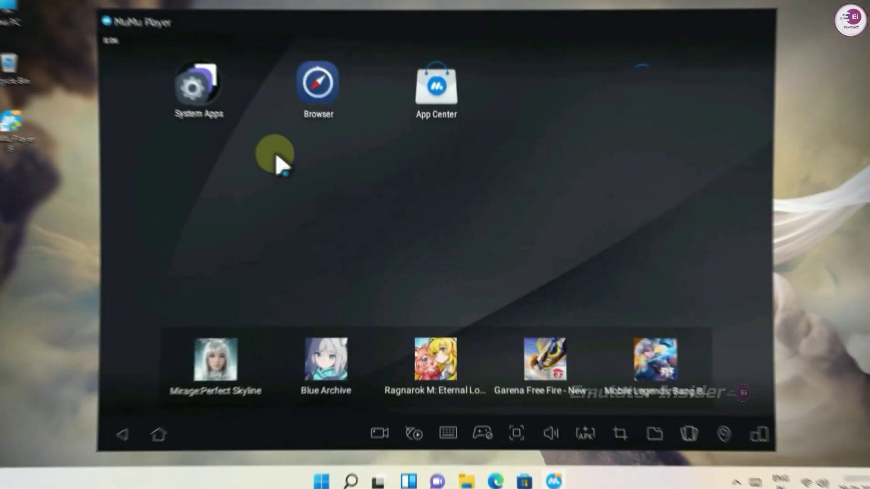
pyautogui.click(218, 101)
pyautogui.click(184, 109)
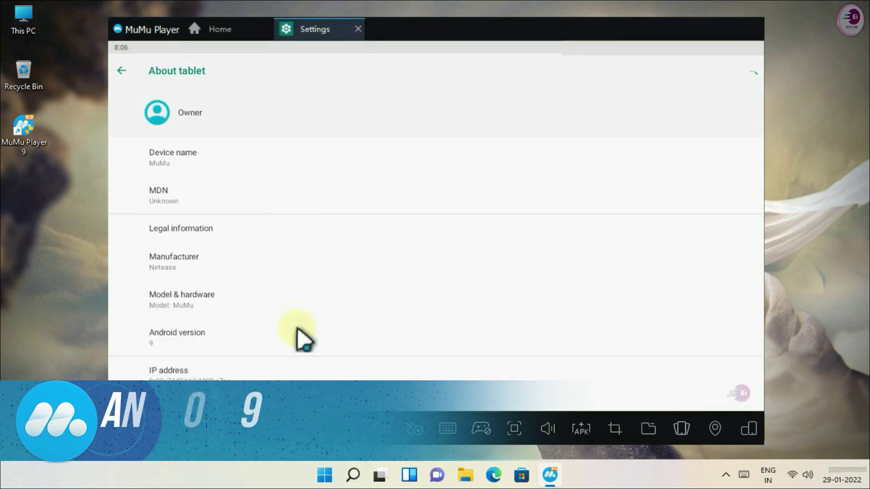
pyautogui.scroll(-3, 301, 317)
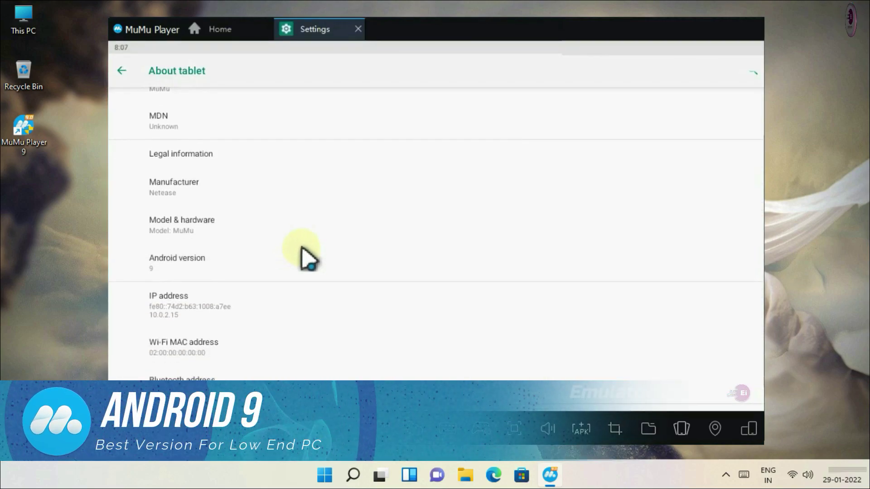
pyautogui.click(262, 278)
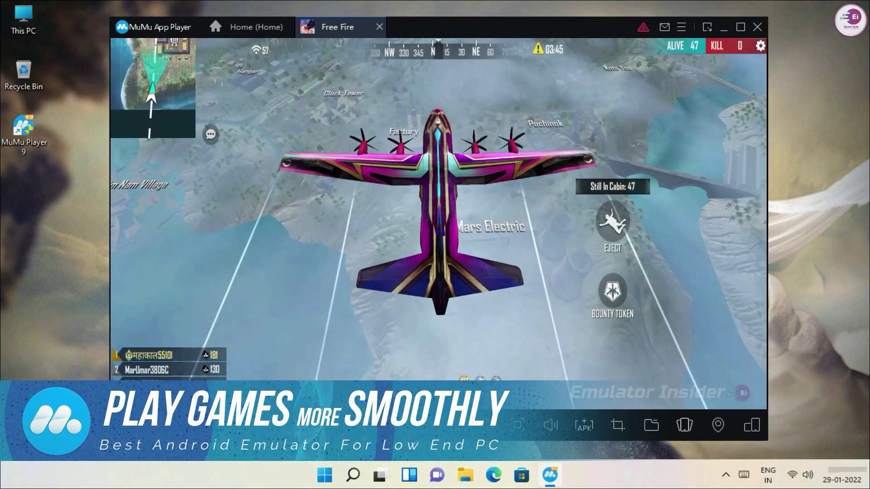
pyautogui.press('f')
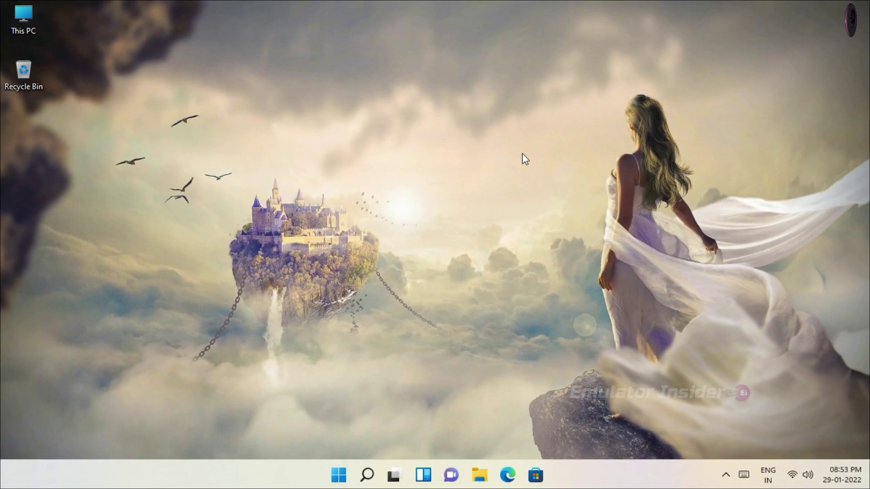
# Open the properties of This PC, review the processor, installed RAM and system type, and close the window.
pyautogui.rightClick(34, 20)
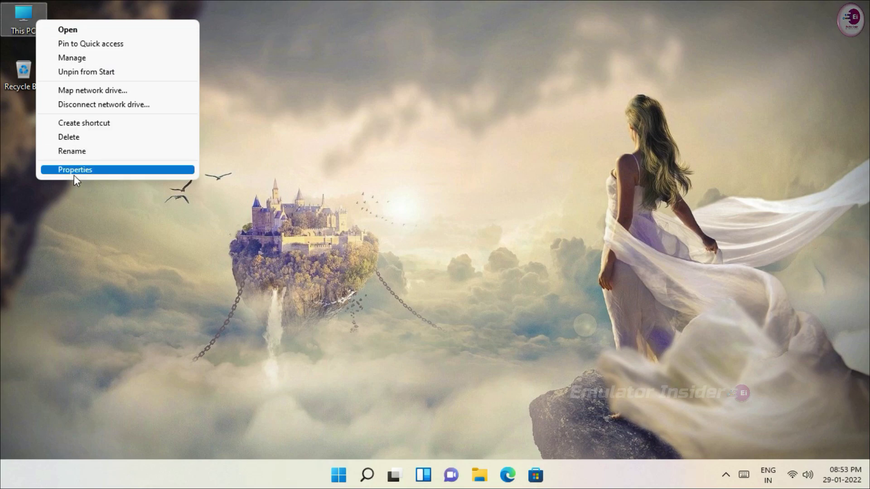
pyautogui.click(75, 172)
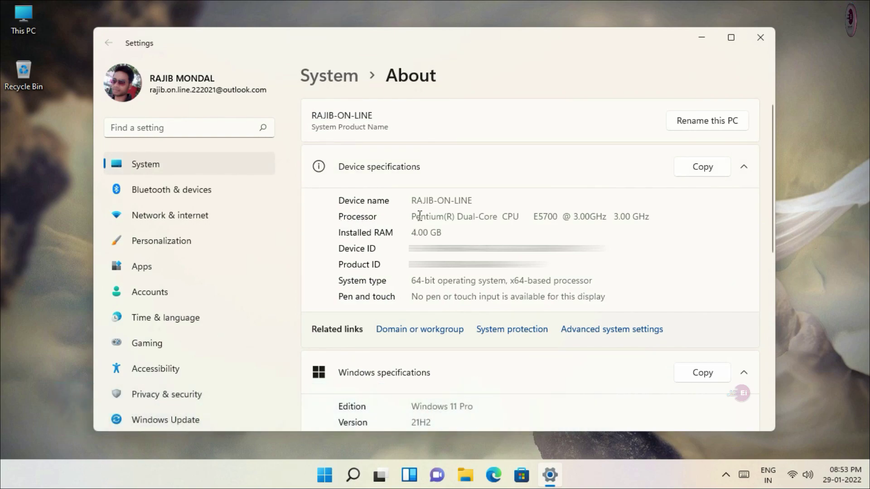
pyautogui.moveTo(414, 217); pyautogui.dragTo(650, 218)
pyautogui.moveTo(411, 233); pyautogui.dragTo(446, 233)
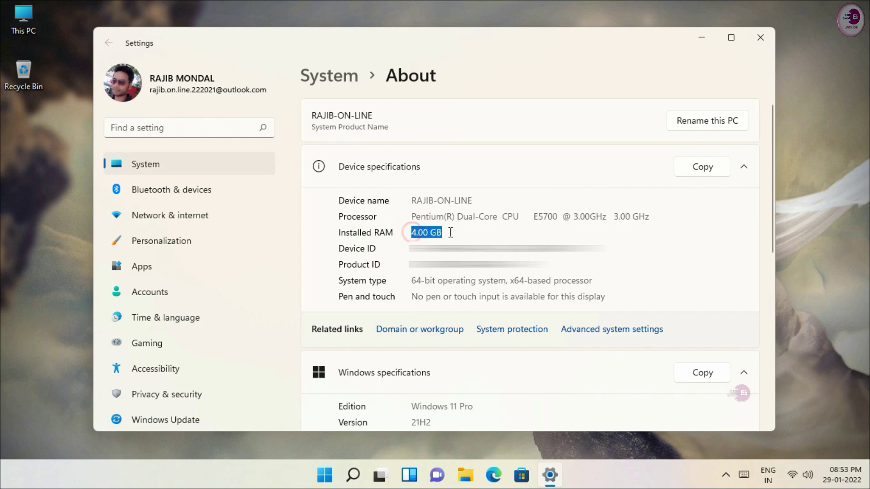
pyautogui.moveTo(414, 281); pyautogui.dragTo(593, 281)
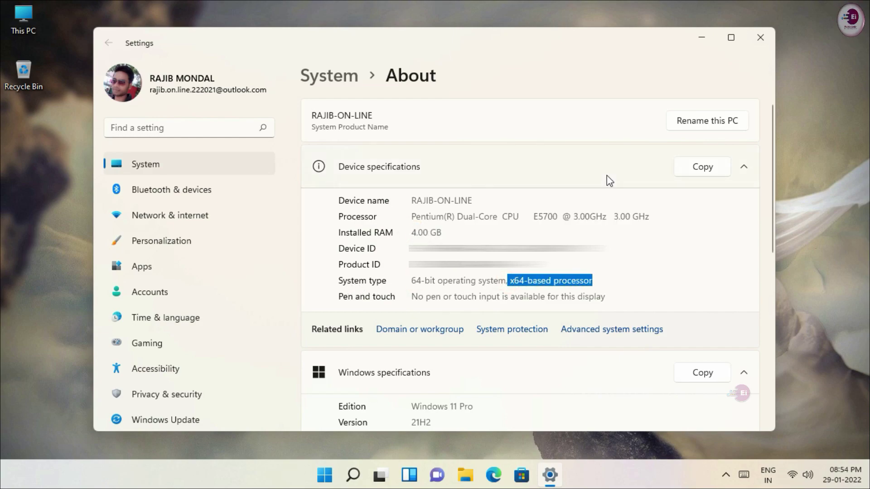
pyautogui.click(761, 37)
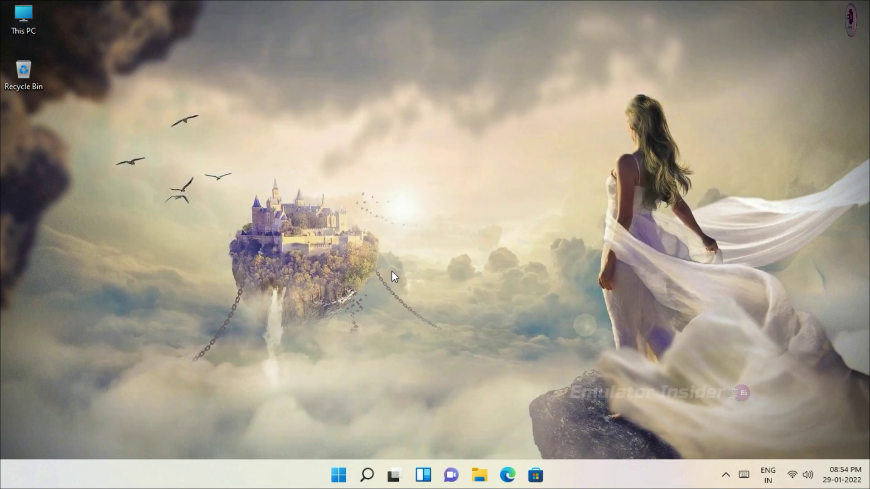
# Switch to Google Chrome, search for "MuMu App Player" and open the official mumuglobal.com site from the results.
pyautogui.click(338, 476)
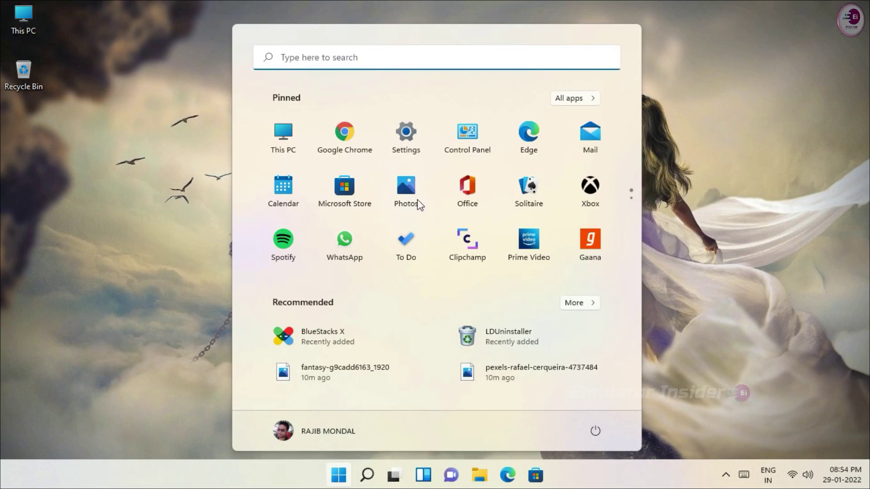
pyautogui.click(344, 125)
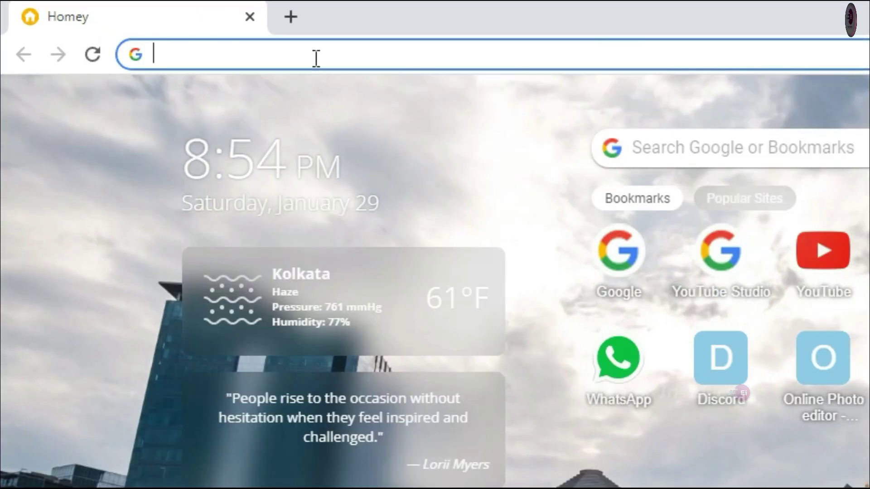
pyautogui.write('MuMu App Pl')
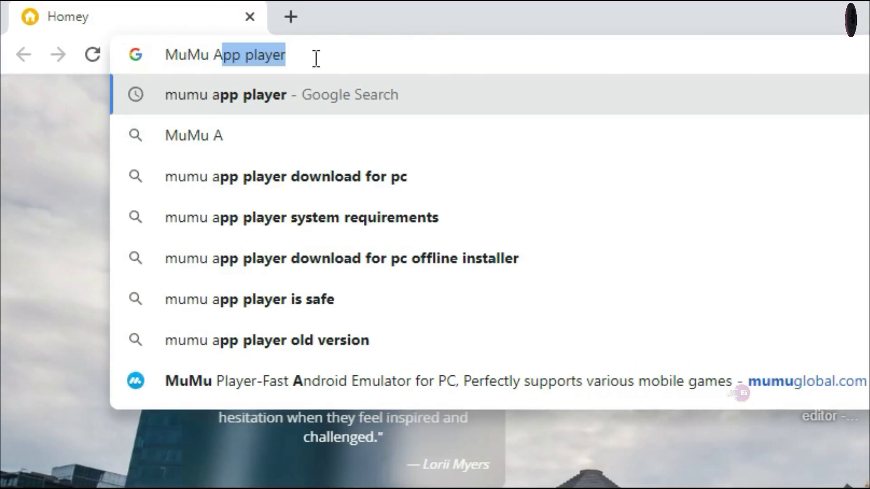
pyautogui.write('ayer')
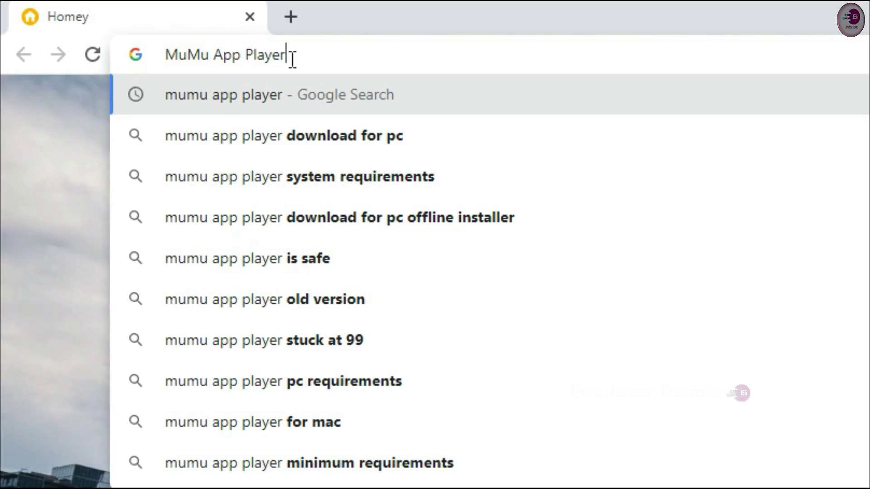
pyautogui.click(240, 108)
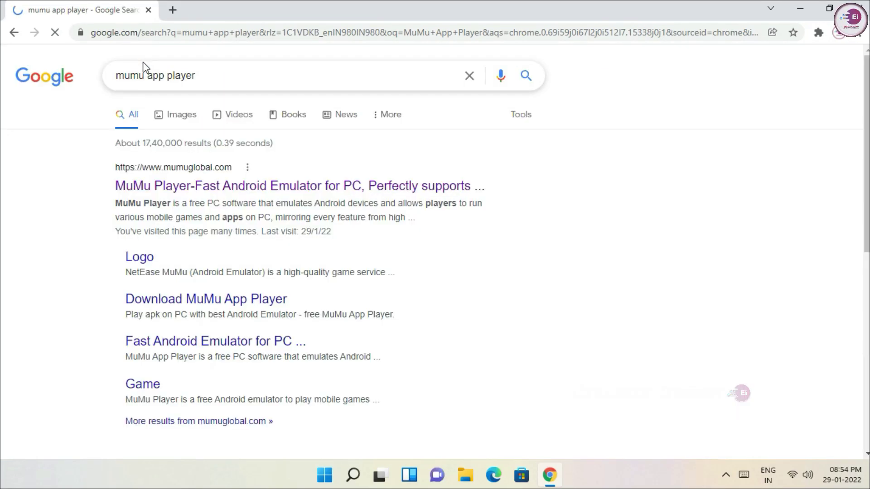
pyautogui.click(171, 189)
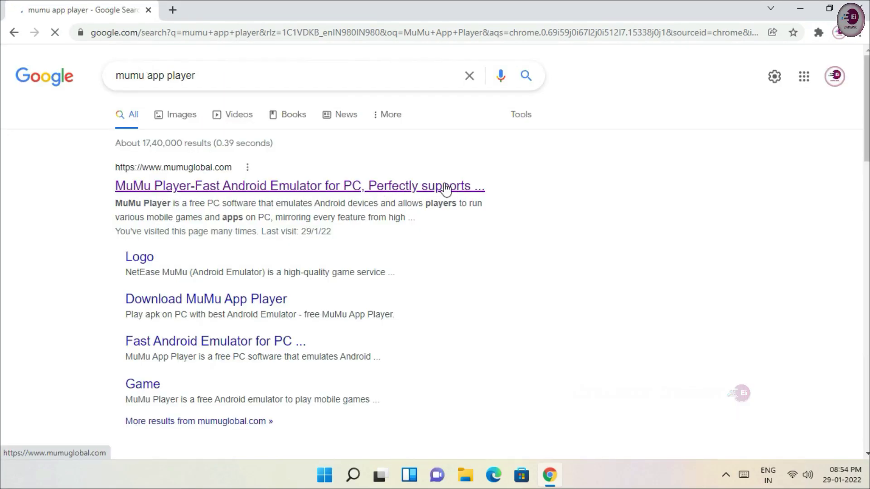
pyautogui.click(352, 189)
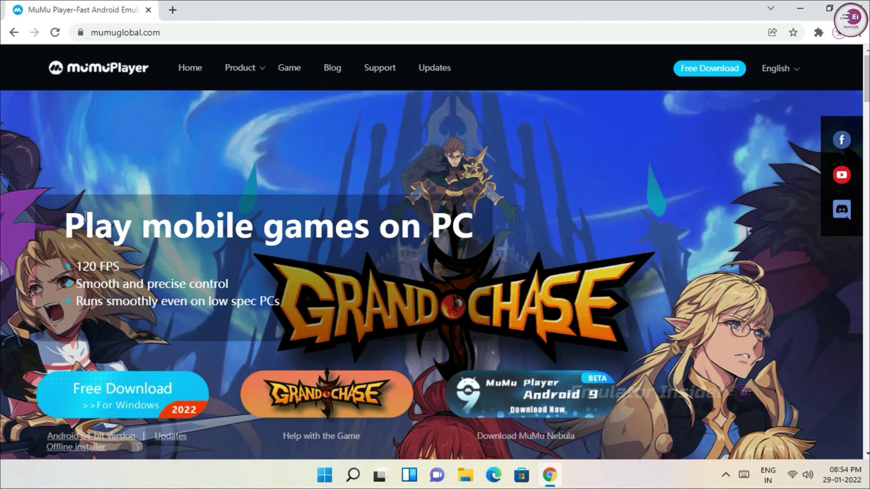
# Examine the MuMu Player homepage for its headline features, download options and Free Fire support section.
pyautogui.moveTo(67, 225); pyautogui.dragTo(482, 223)
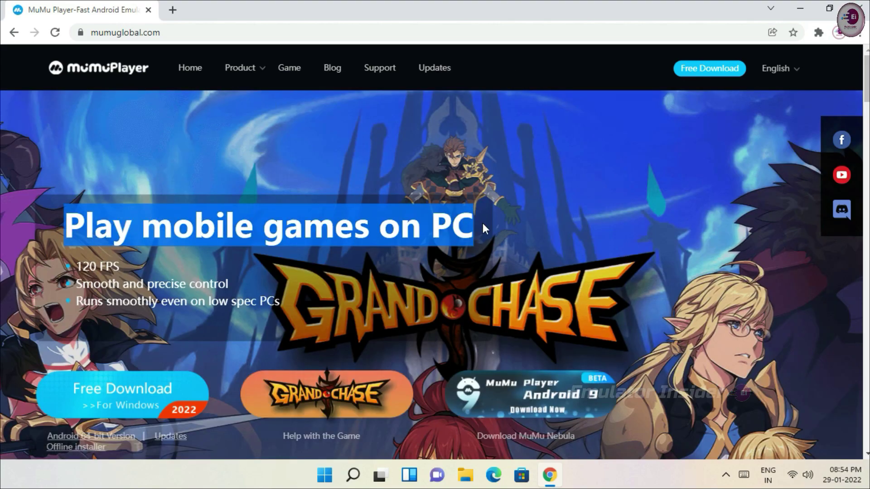
pyautogui.click(501, 218)
pyautogui.scroll(-3, 227, 264)
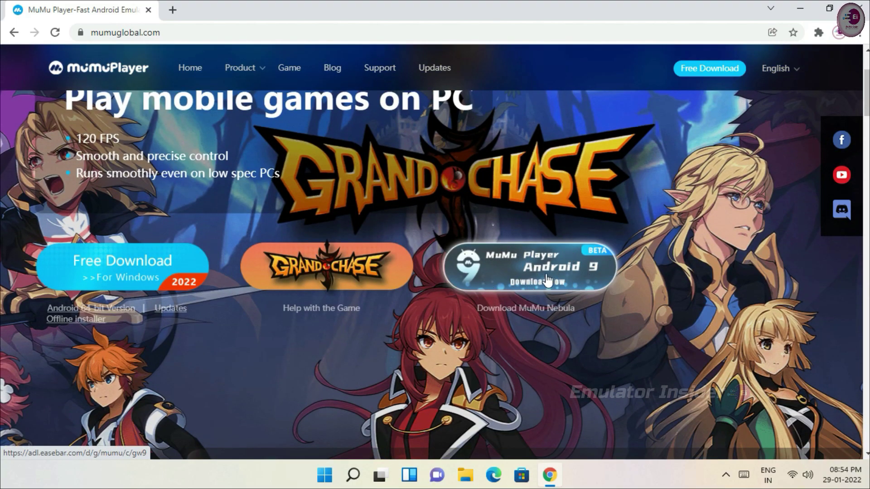
pyautogui.scroll(-12, 544, 275)
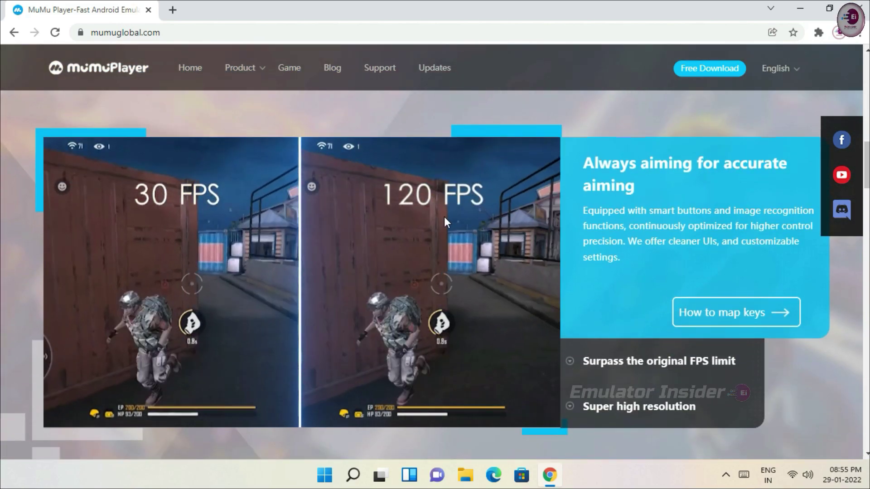
pyautogui.scroll(1, 457, 213)
pyautogui.scroll(2, 456, 212)
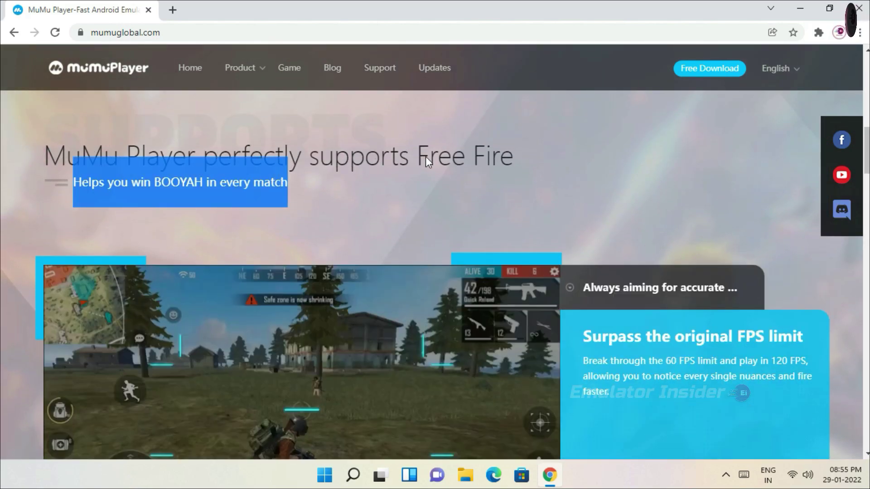
pyautogui.scroll(-10, 398, 272)
pyautogui.scroll(12, 421, 308)
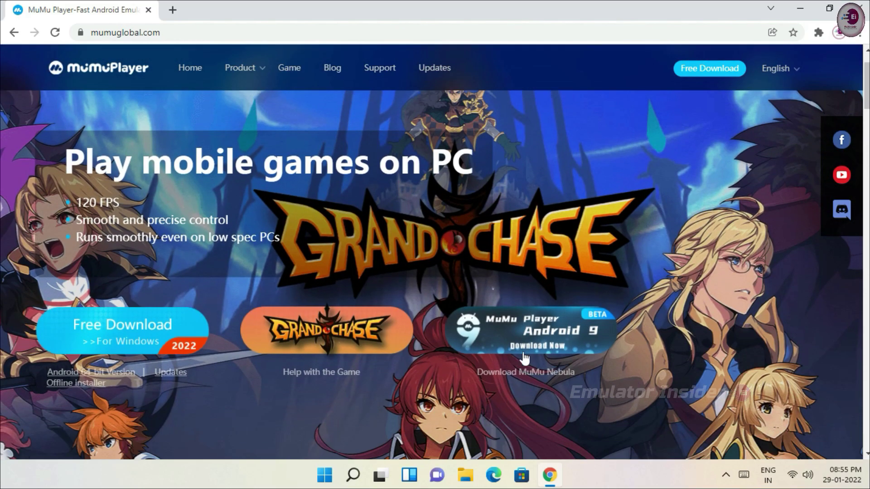
# Download the MuMu Player Android 9 beta installer, show it in its folder and close the browser.
pyautogui.click(536, 337)
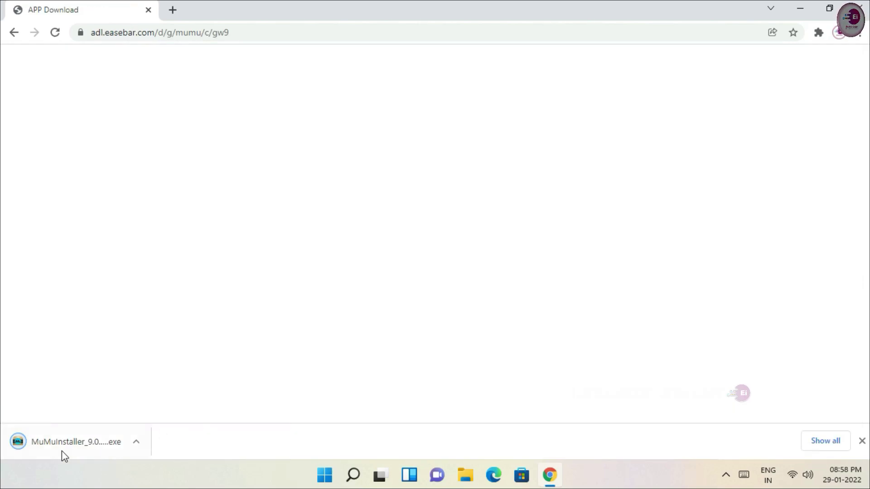
pyautogui.click(136, 442)
pyautogui.click(198, 401)
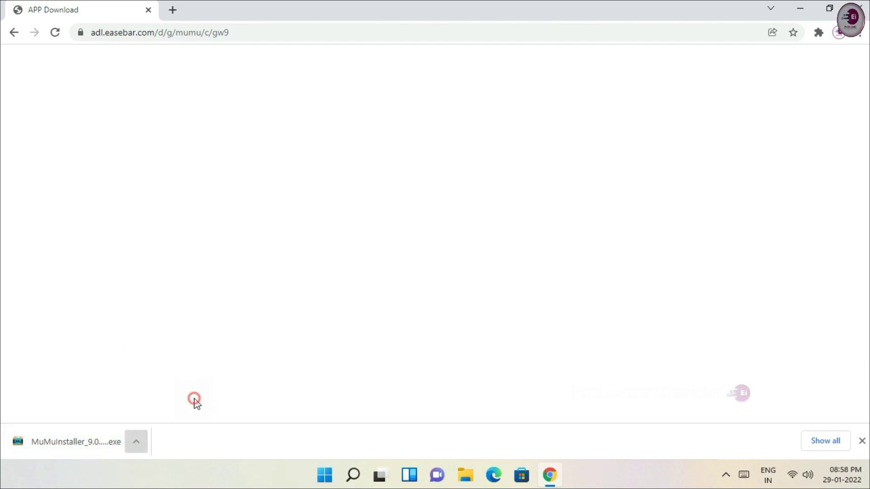
pyautogui.click(858, 12)
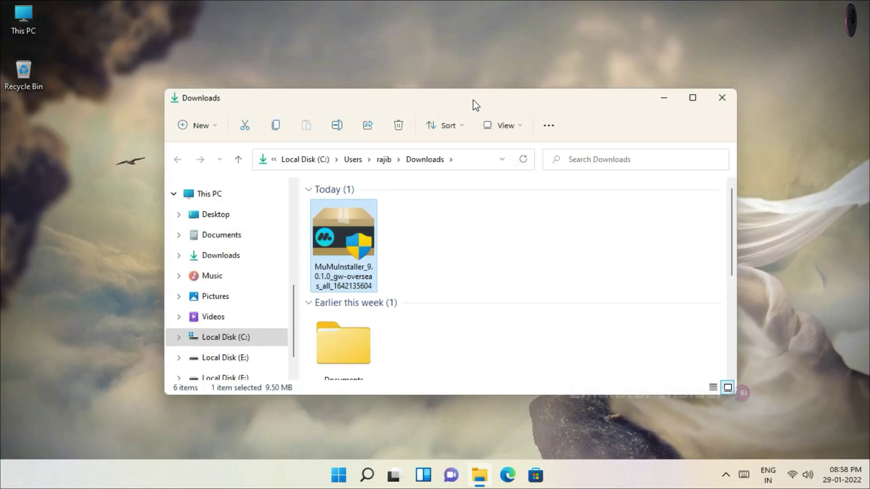
# Run the downloaded MuMuInstaller file as administrator from the Downloads folder and allow it past SmartScreen.
pyautogui.moveTo(473, 101); pyautogui.dragTo(470, 71)
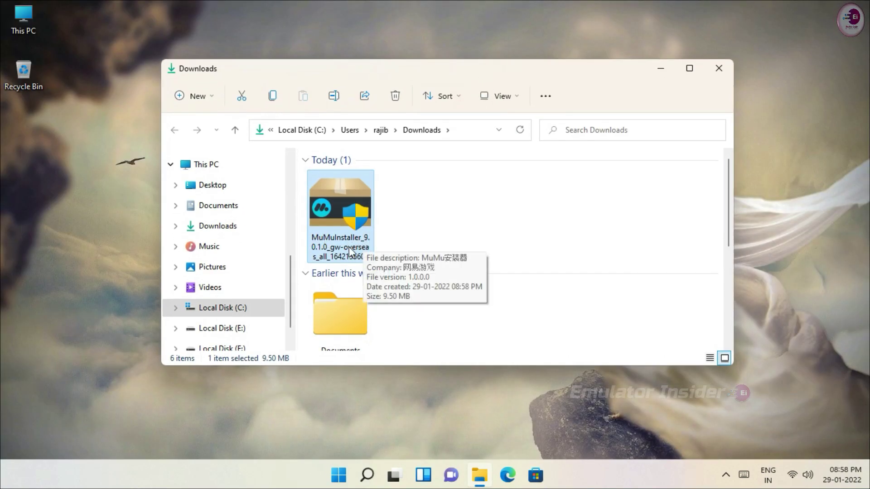
pyautogui.rightClick(343, 219)
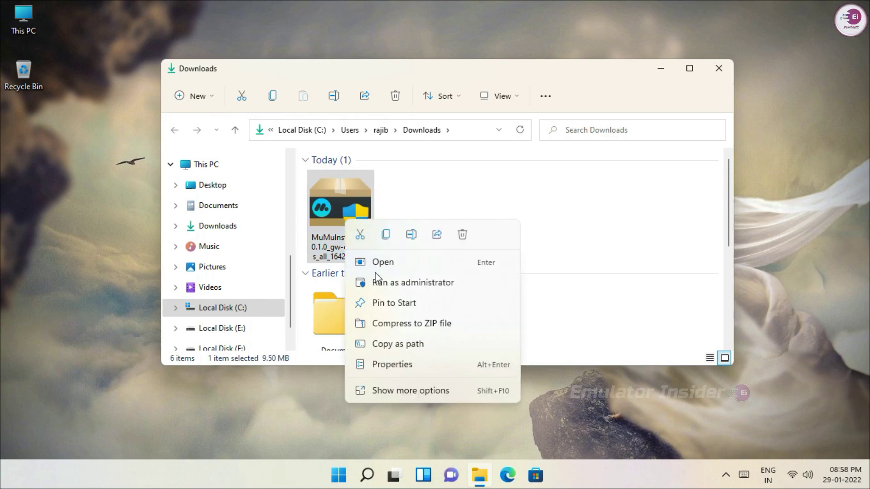
pyautogui.click(467, 284)
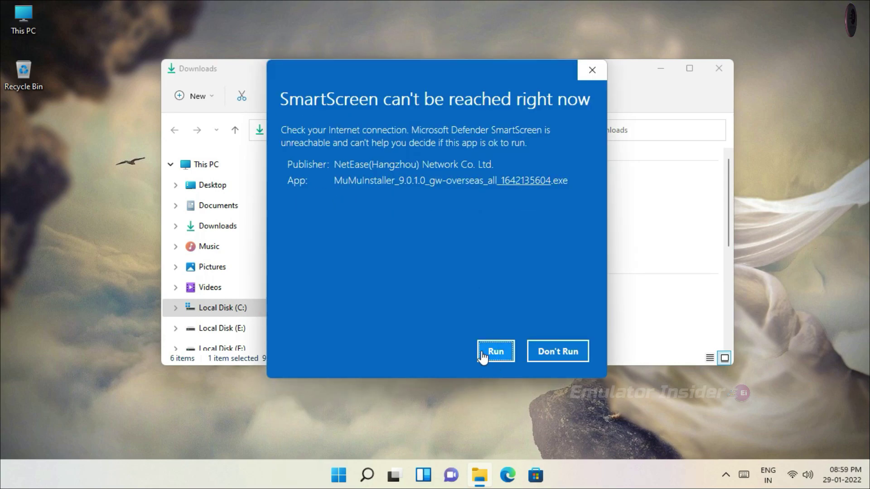
pyautogui.click(496, 353)
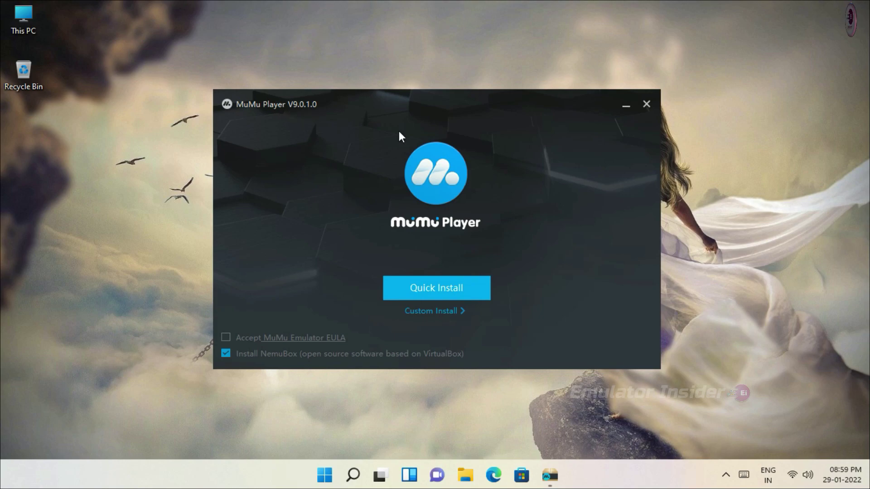
# Accept the MuMu Emulator EULA in the custom install options and install MuMu Player to C:\Program Files\MuMu9.
pyautogui.click(451, 311)
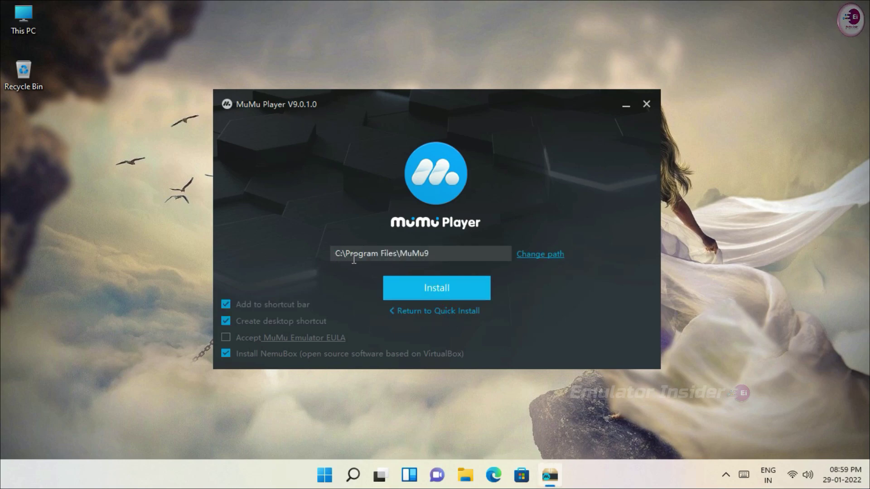
pyautogui.click(433, 312)
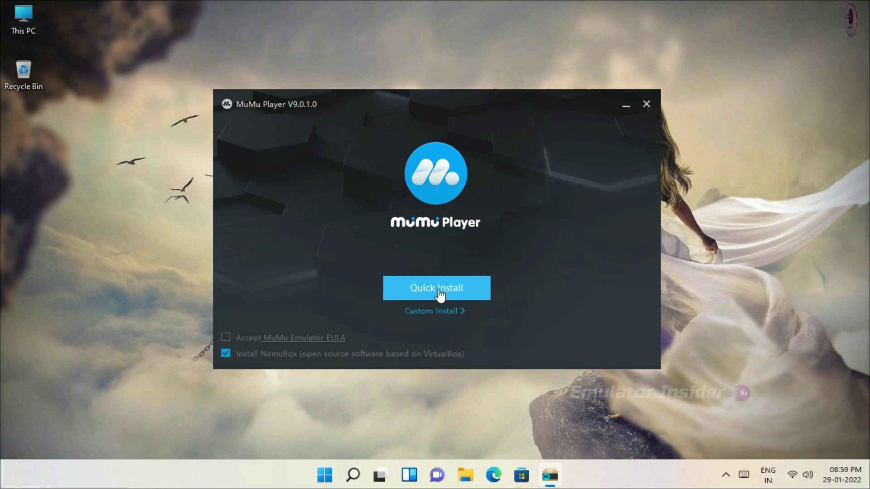
pyautogui.click(440, 294)
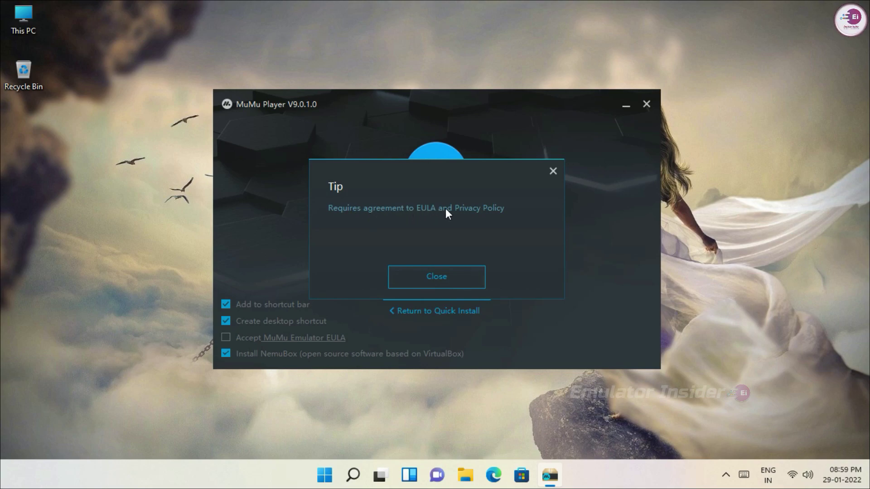
pyautogui.click(447, 284)
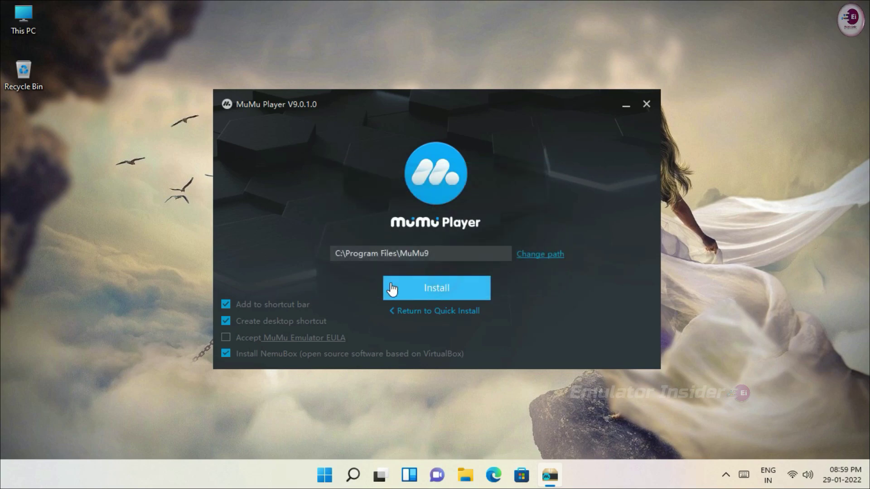
pyautogui.click(229, 338)
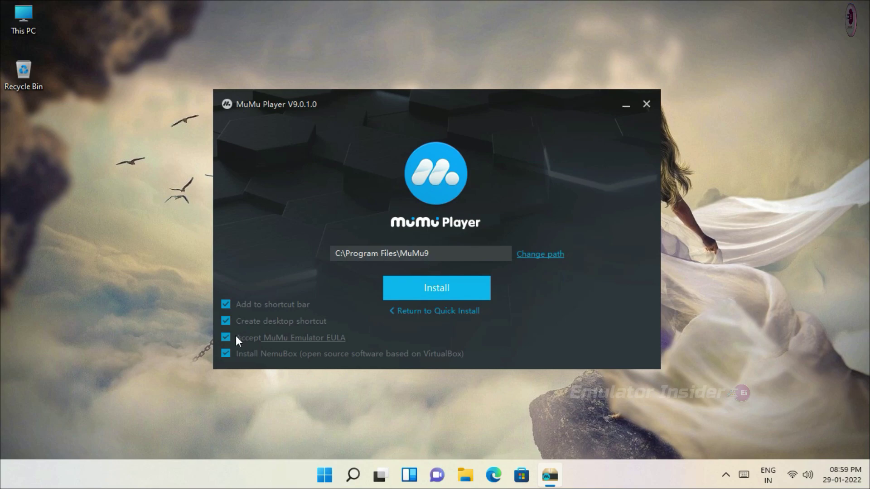
pyautogui.click(446, 293)
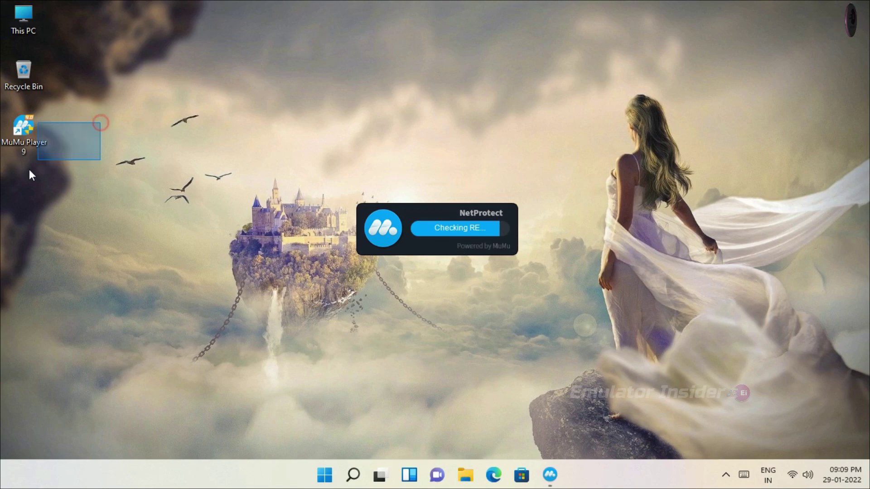
# Launch MuMu Player 9 and check the emulator version in its About Us information.
pyautogui.doubleClick(14, 156)
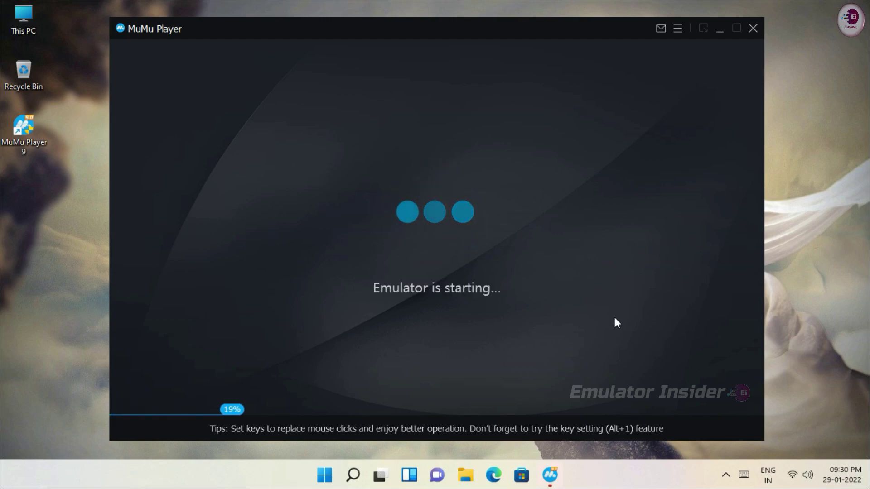
pyautogui.click(676, 28)
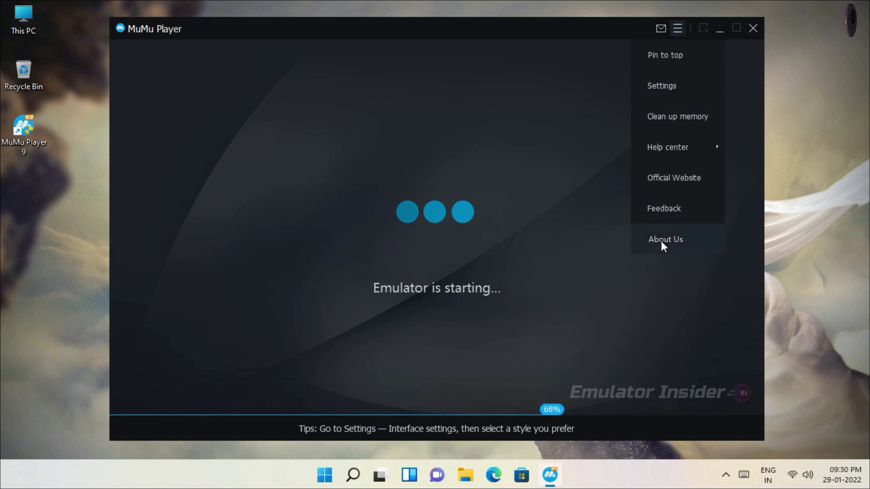
pyautogui.click(665, 242)
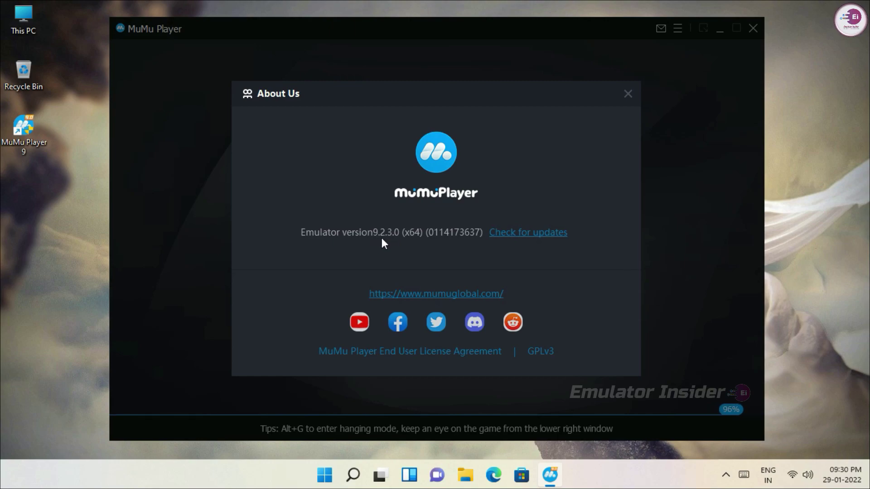
pyautogui.click(628, 93)
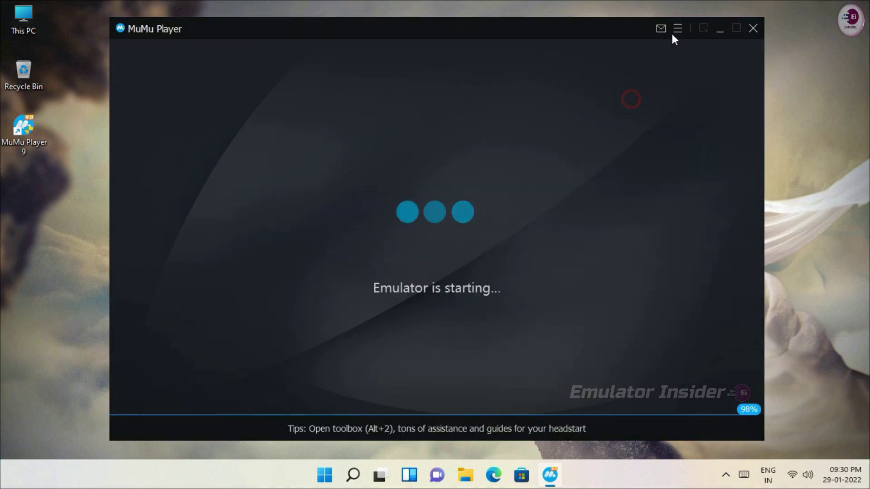
# Examine the emulator's Basic, Advanced, Interface, Properties and Game settings without changing anything.
pyautogui.click(677, 28)
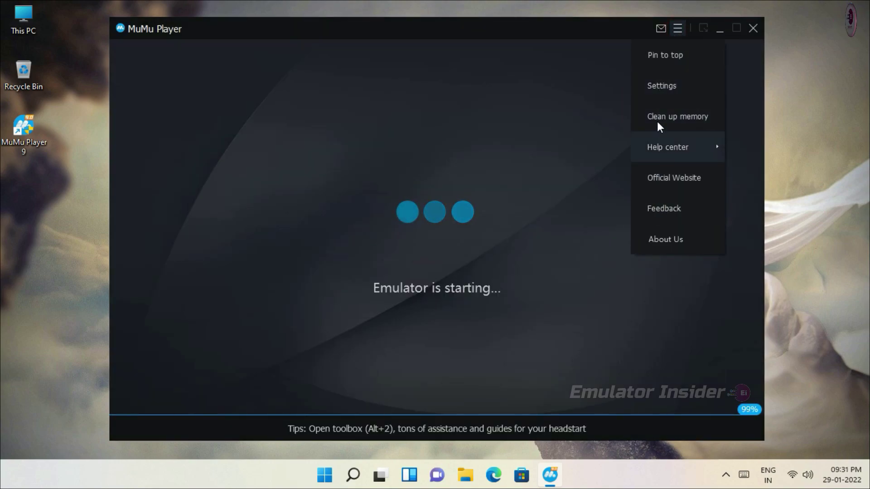
pyautogui.click(656, 87)
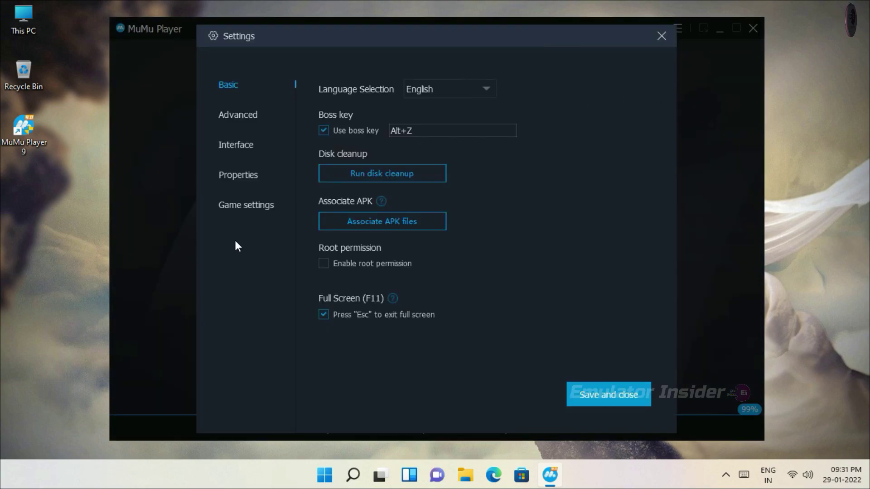
pyautogui.click(248, 122)
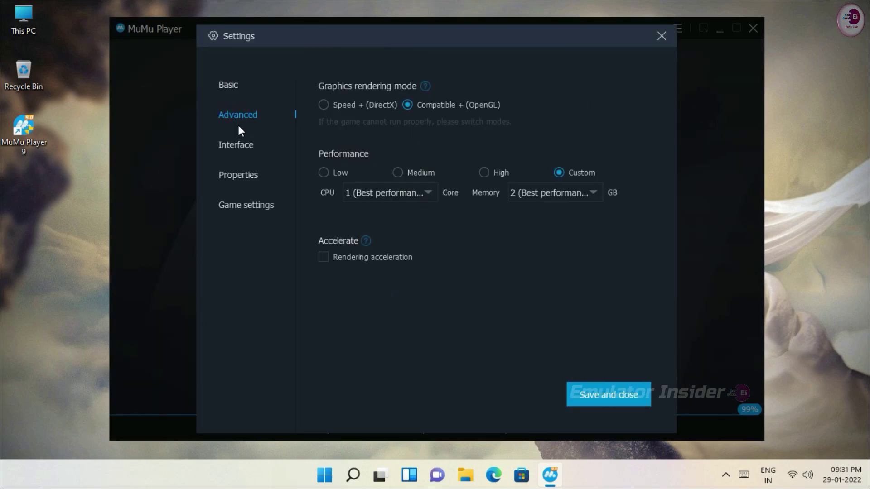
pyautogui.click(239, 152)
pyautogui.click(242, 174)
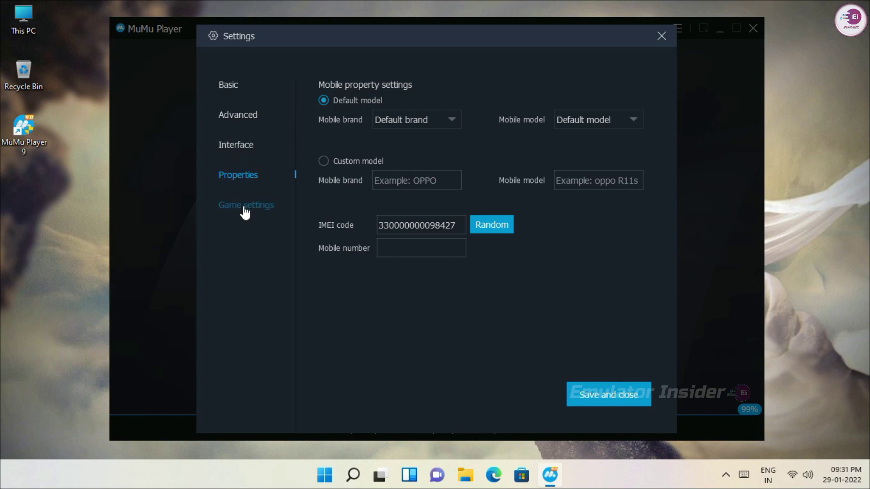
pyautogui.click(245, 209)
pyautogui.click(236, 84)
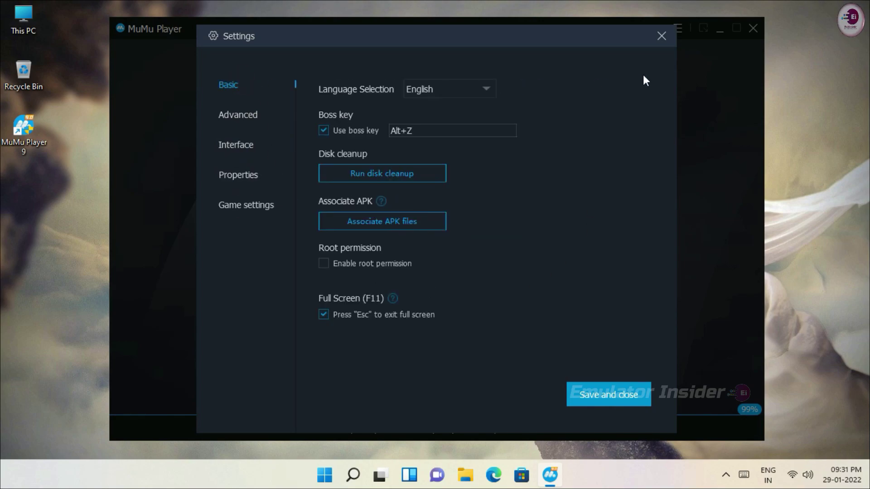
pyautogui.click(654, 39)
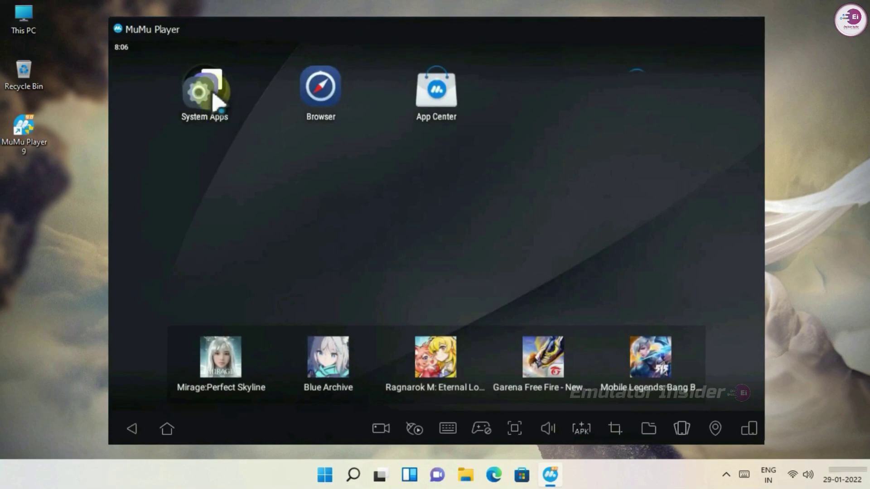
# Check the Android version details under About tablet in the emulated device's system Settings.
pyautogui.click(214, 100)
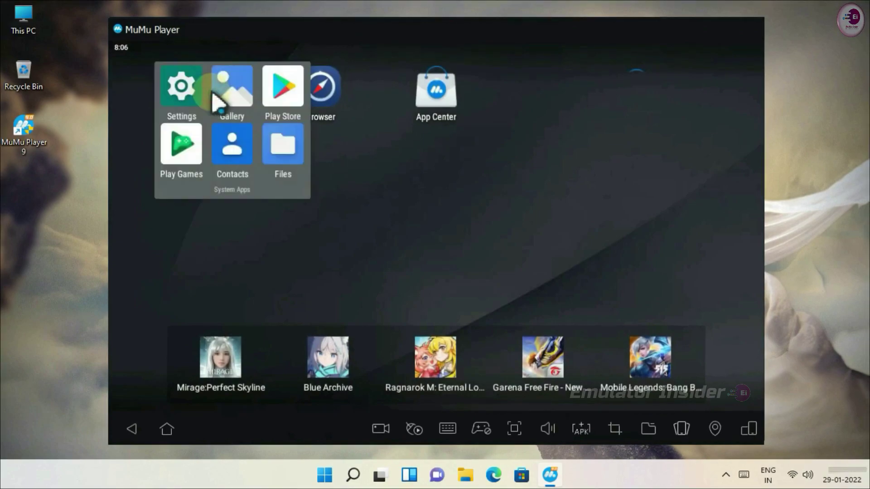
pyautogui.click(185, 111)
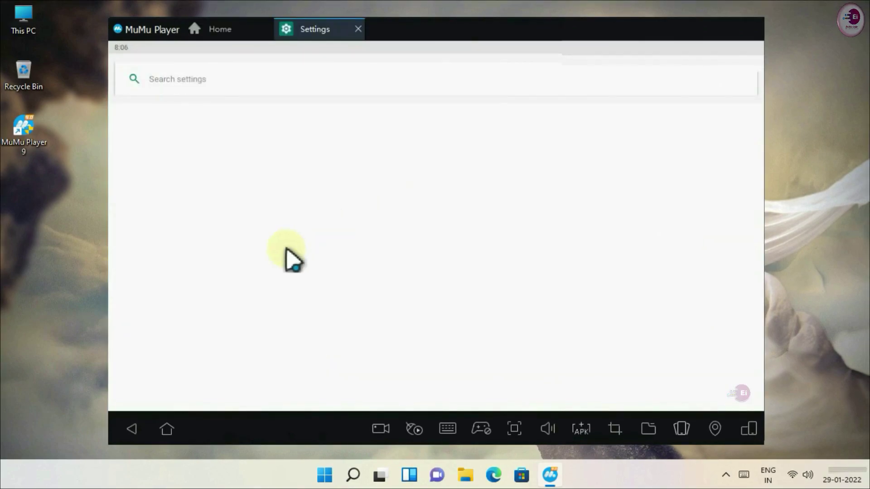
pyautogui.moveTo(326, 334); pyautogui.dragTo(296, 240)
pyautogui.click(213, 399)
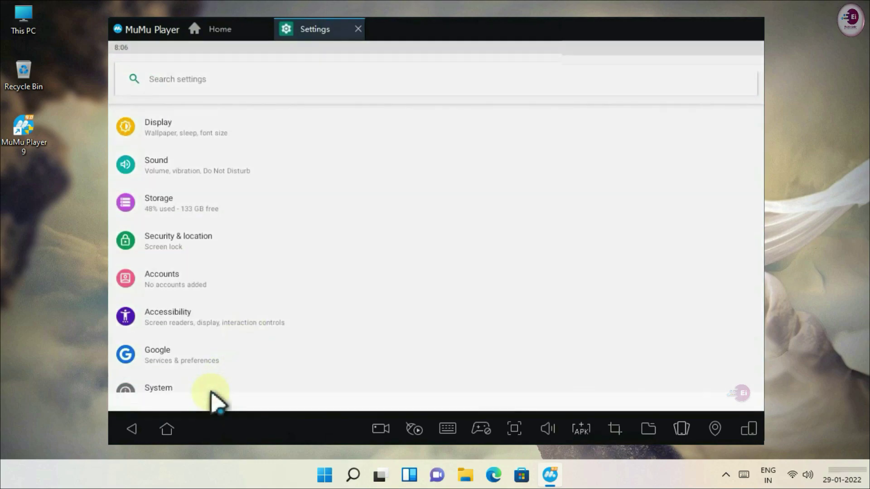
pyautogui.click(247, 111)
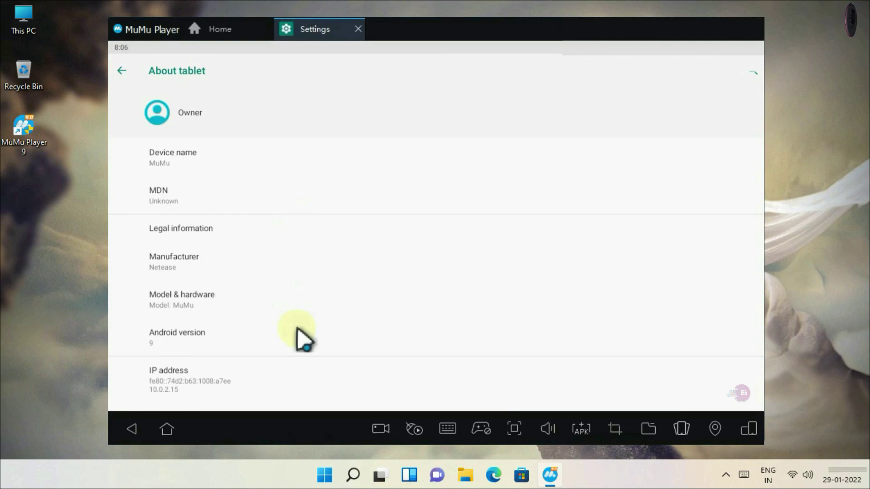
pyautogui.moveTo(298, 330); pyautogui.dragTo(298, 254)
pyautogui.click(262, 277)
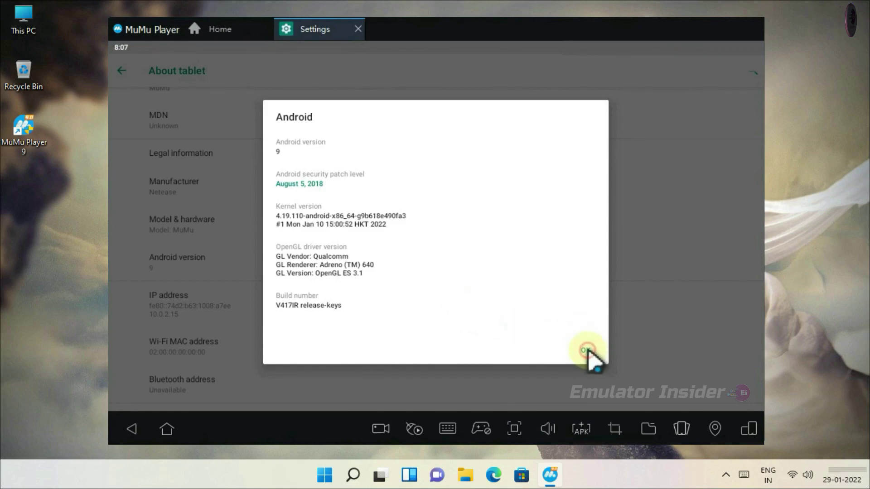
pyautogui.click(586, 351)
pyautogui.click(121, 71)
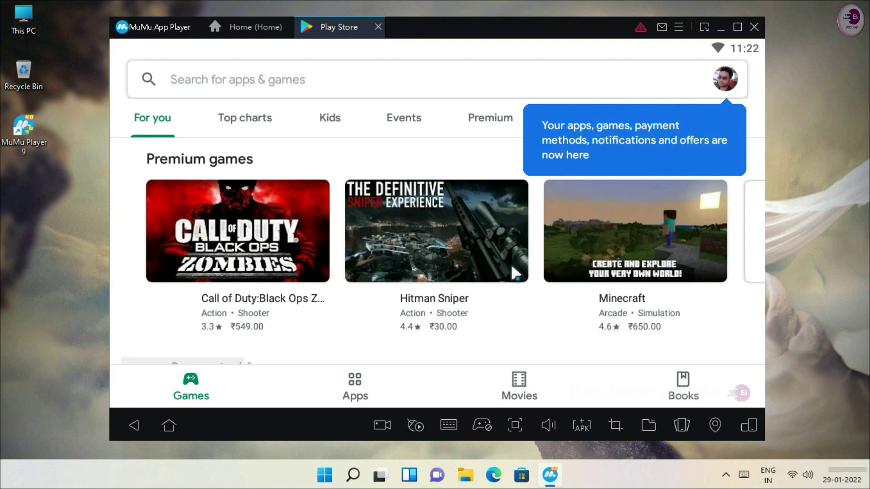
# Browse the Play Store's games page and enter FREE FIRE as the search term.
pyautogui.scroll(-4, 421, 242)
pyautogui.scroll(4, 421, 242)
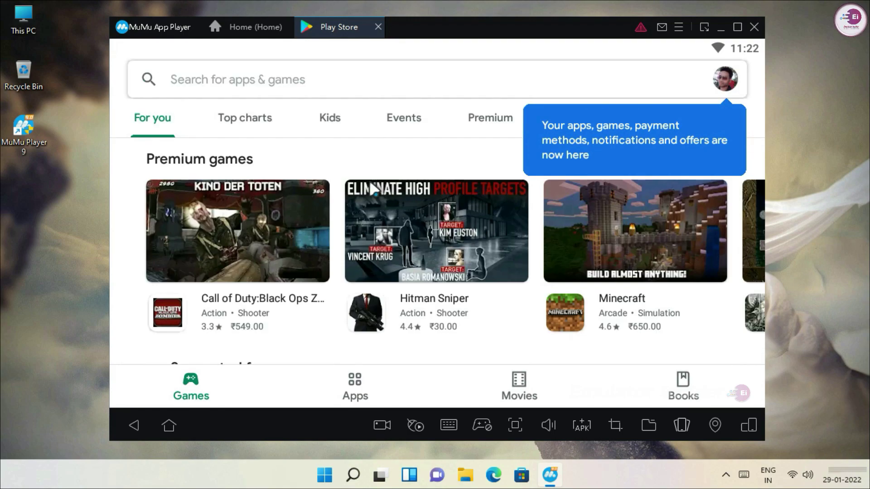
pyautogui.click(290, 91)
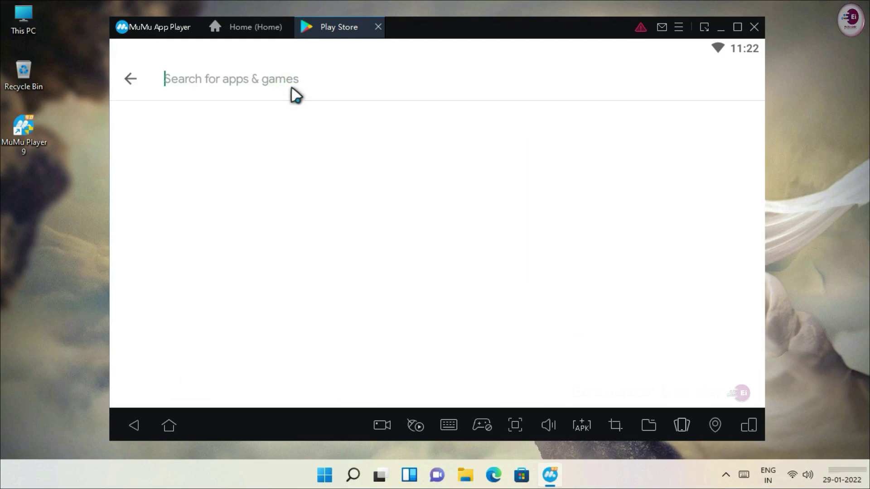
pyautogui.write('FREE FIR')
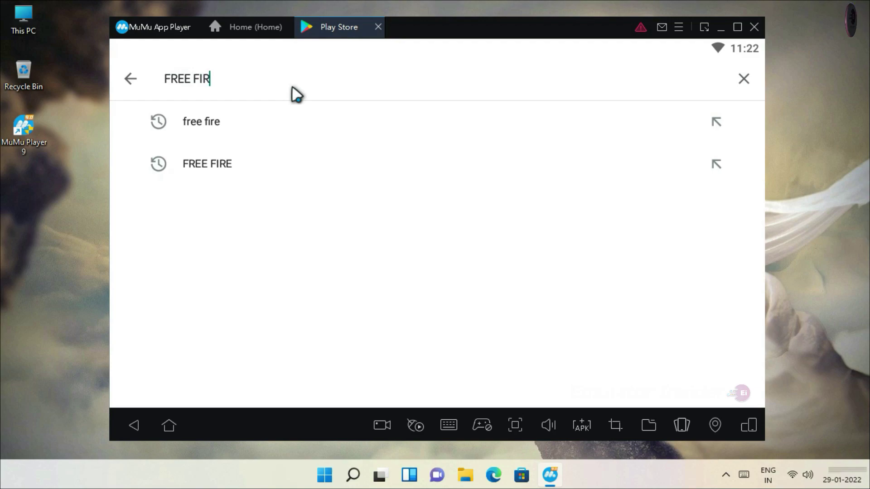
pyautogui.write('E')
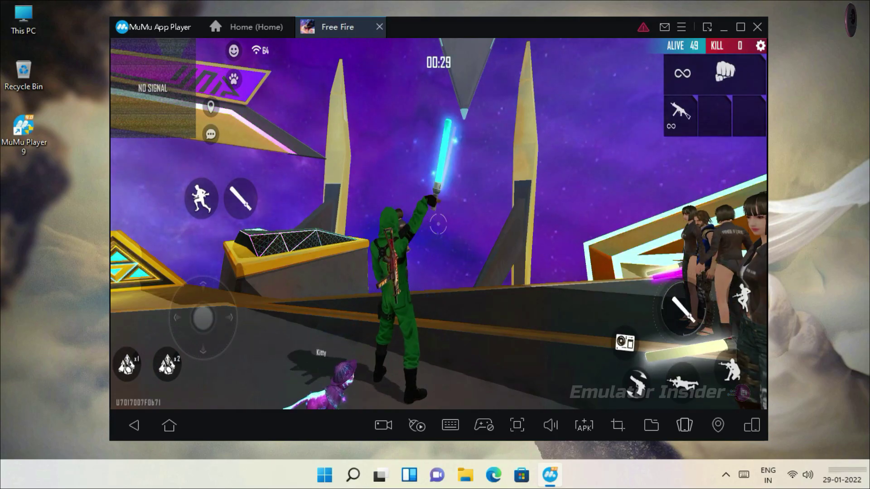
# Test Free Fire by running the character across the waiting area and firing off the primary gun's magazine.
pyautogui.press('w')
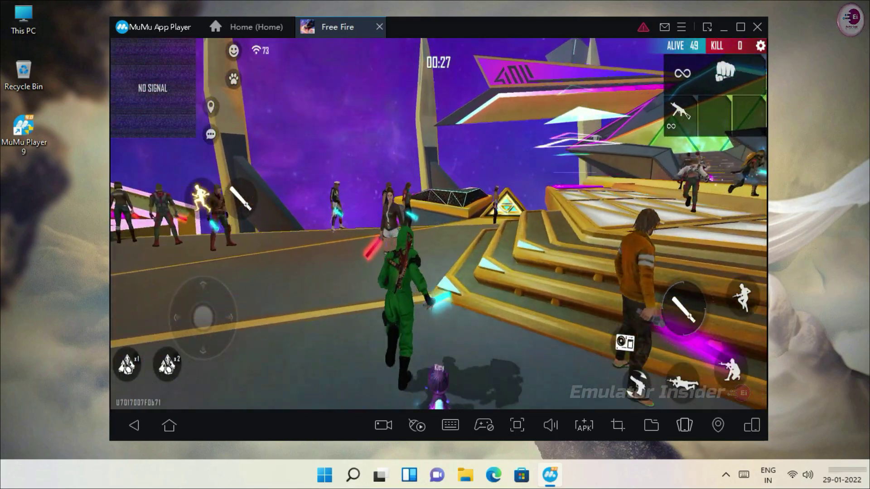
pyautogui.press('w')
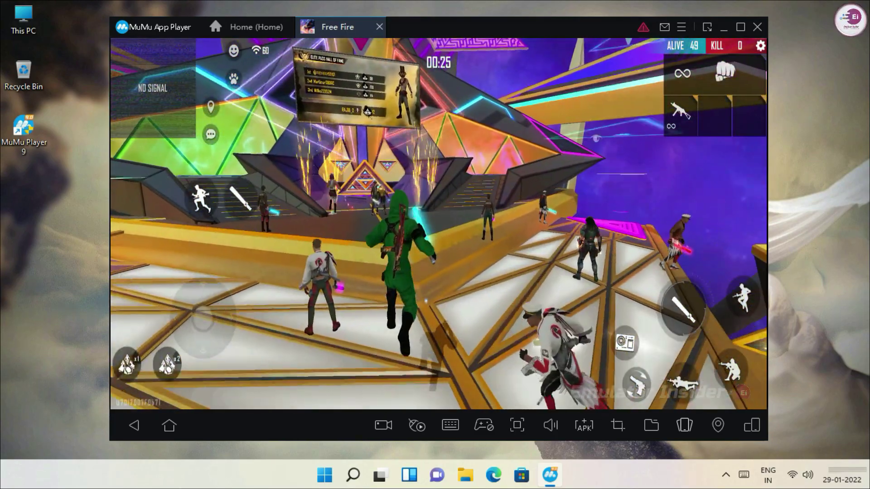
pyautogui.press('w')
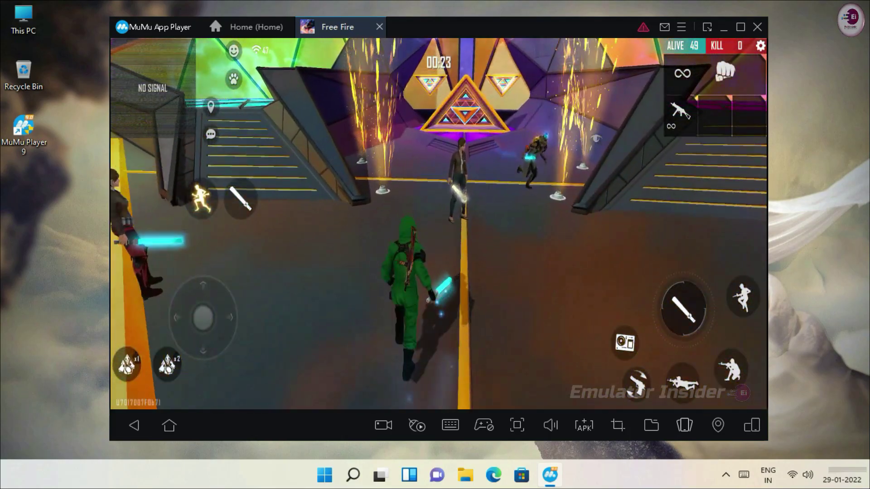
pyautogui.press('w')
pyautogui.press('1')
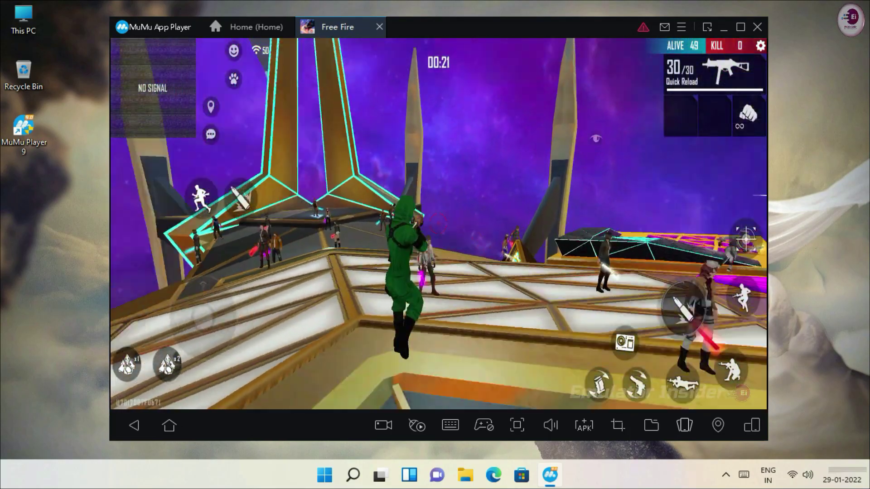
pyautogui.moveTo(438, 222); pyautogui.dragTo(438, 222)
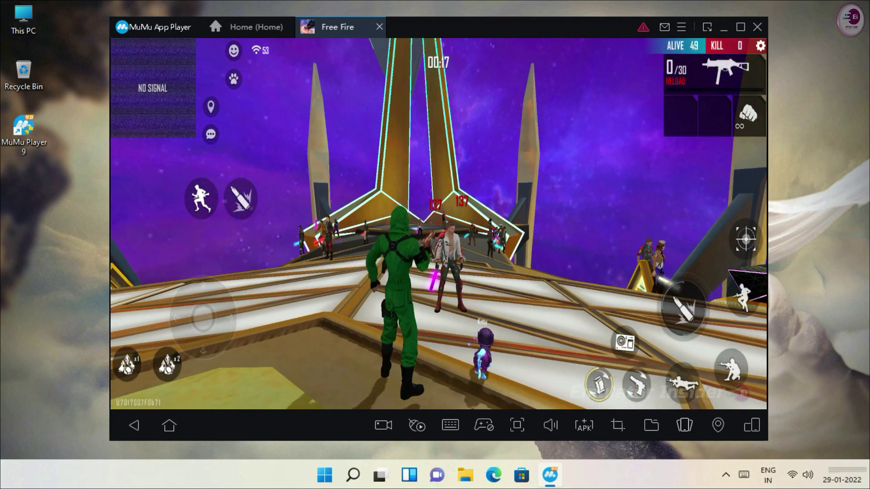